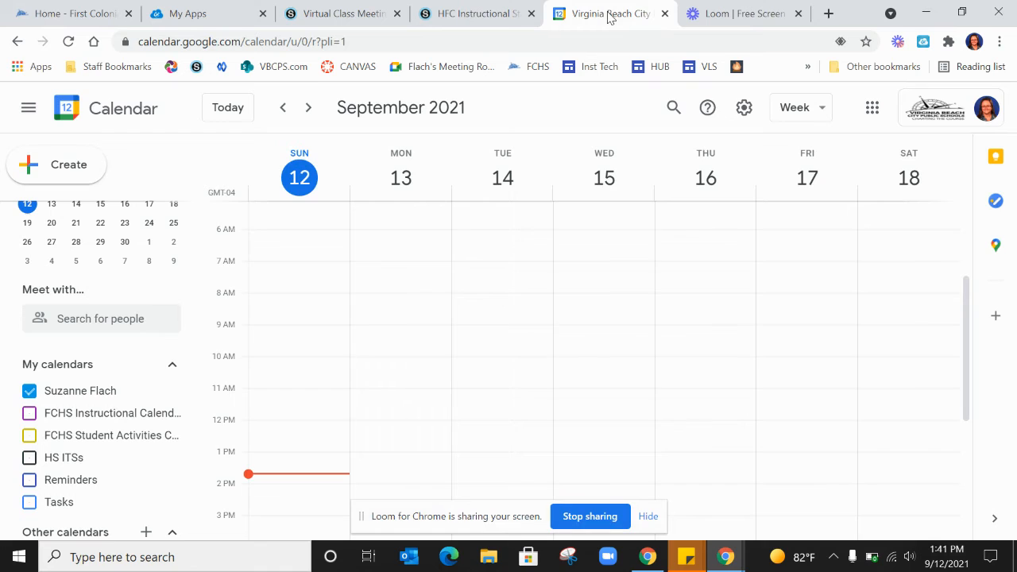
Create a calendar event starting Monday, September 13 at 7:00am and title it "Google Meeting Link"
click(401, 272)
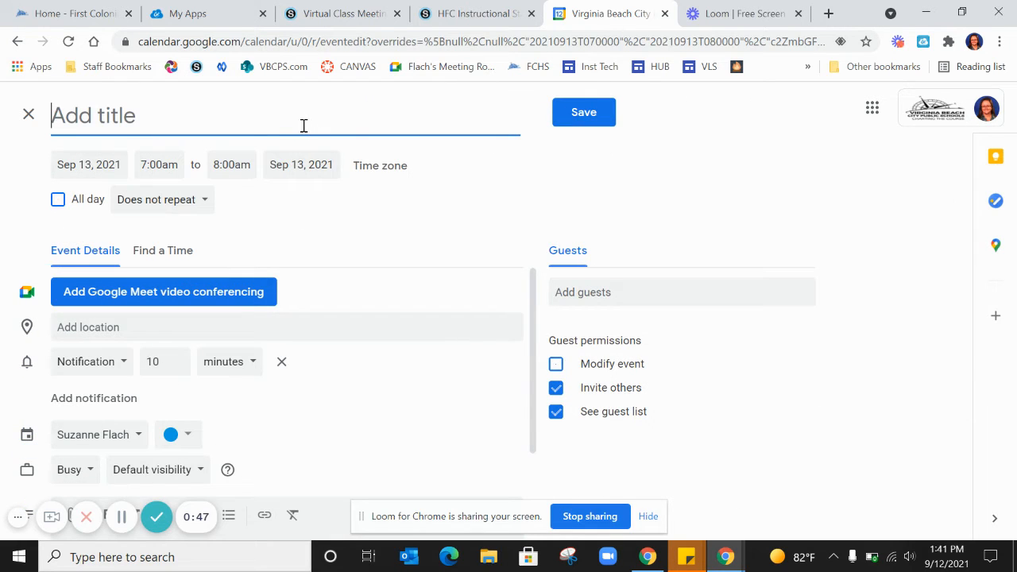
text(Google M)
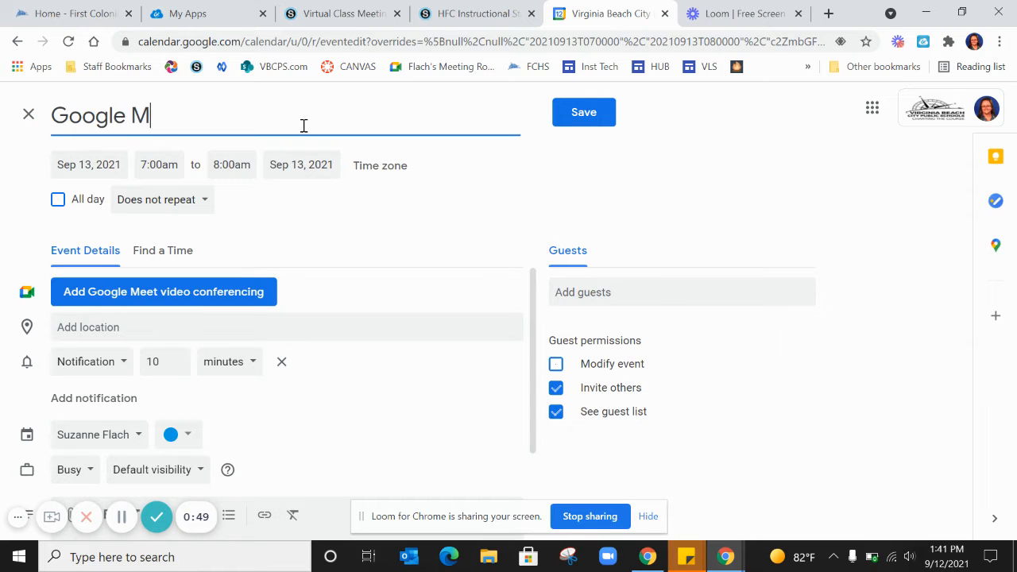
text(eeting LInk)
key(BackSpace)
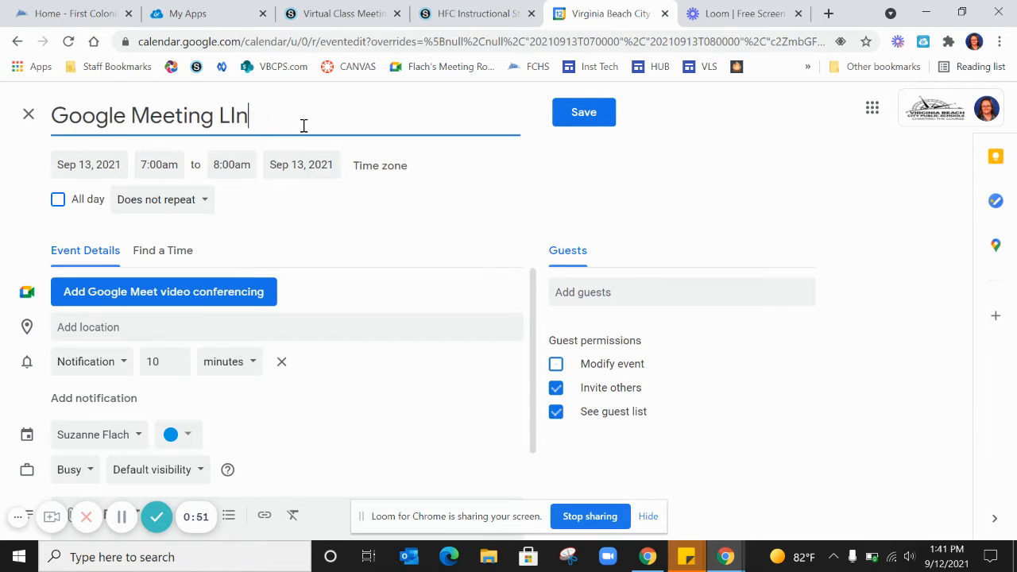
text(ink)
Set the event's end time to 3:00pm and make it repeat every weekday (Monday to Friday)
click(234, 165)
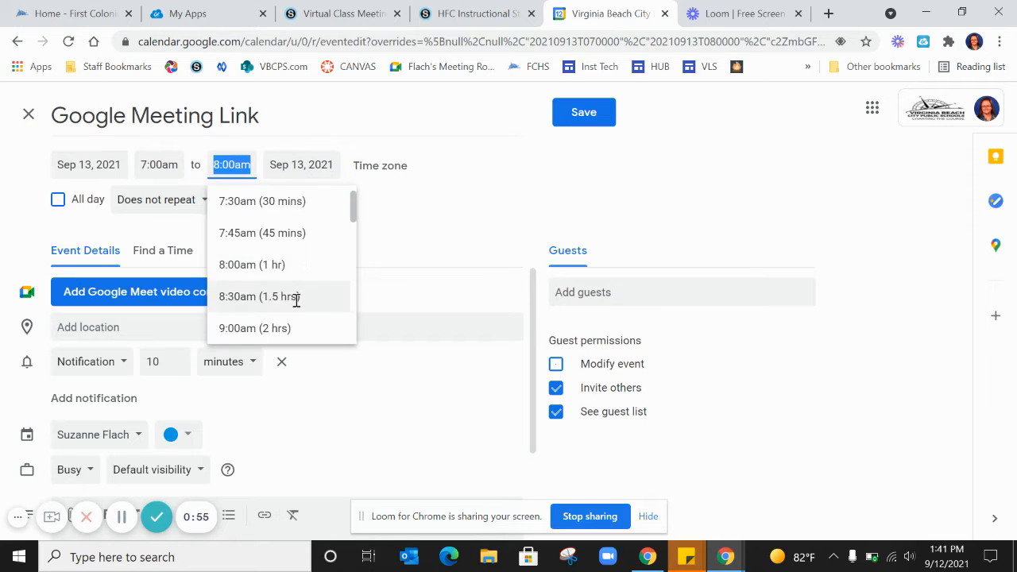
scroll(296, 302, down, 4)
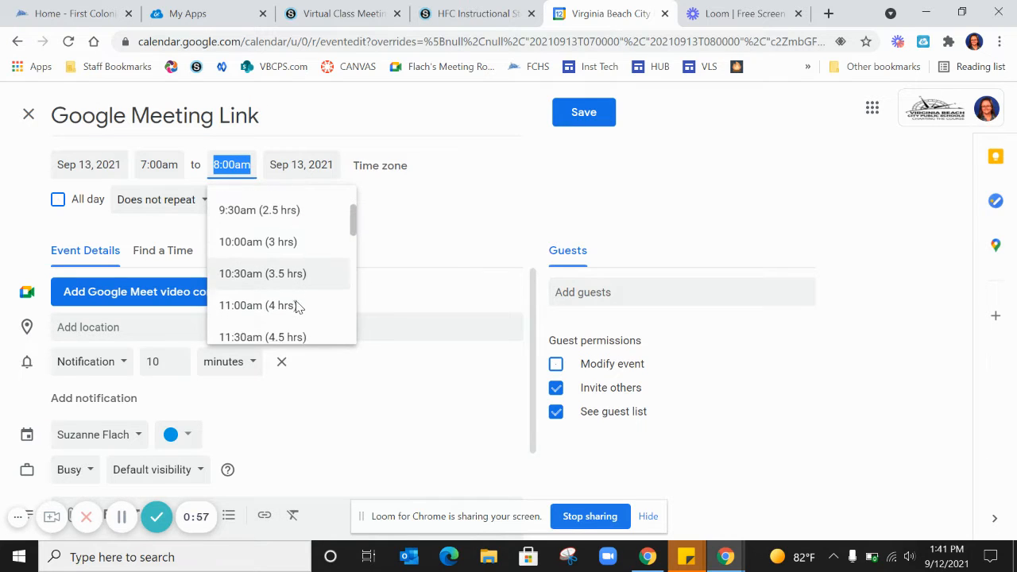
scroll(297, 306, down, 4)
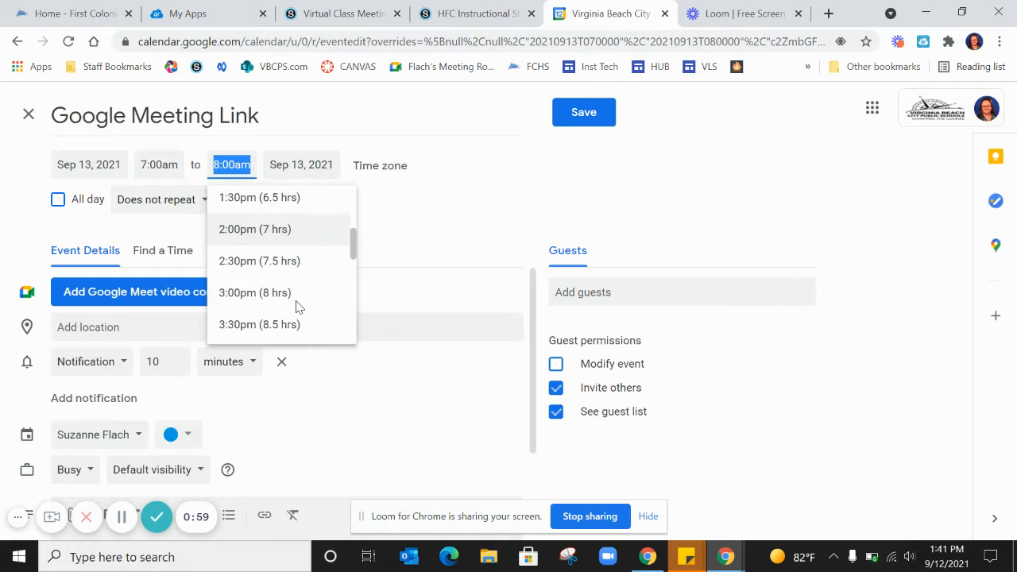
click(296, 306)
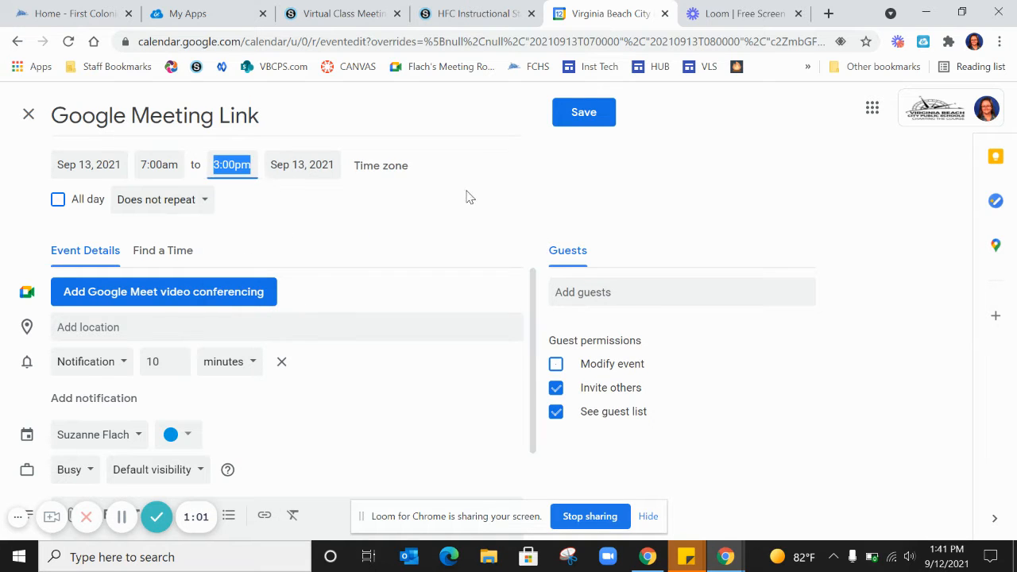
click(130, 205)
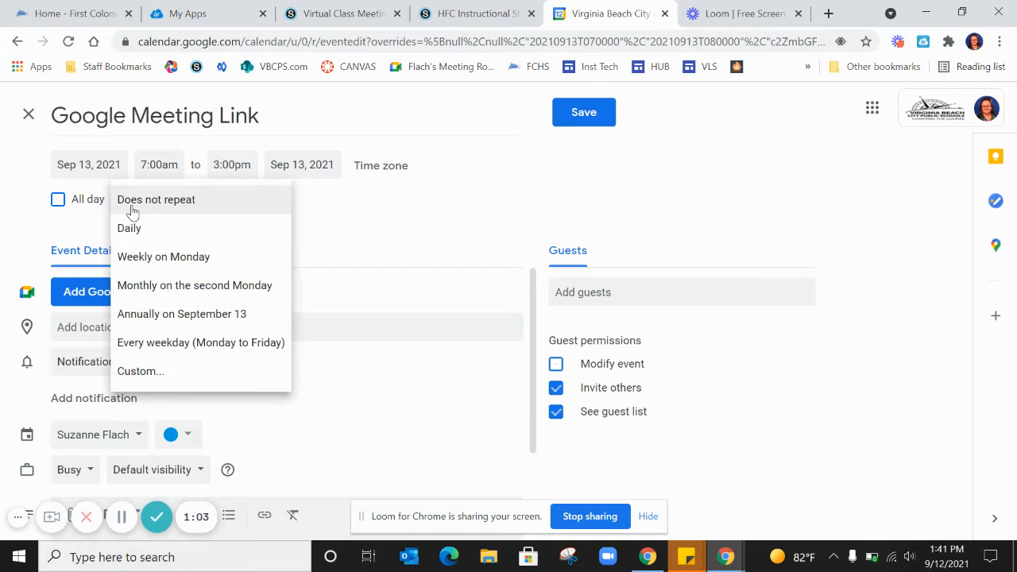
click(166, 350)
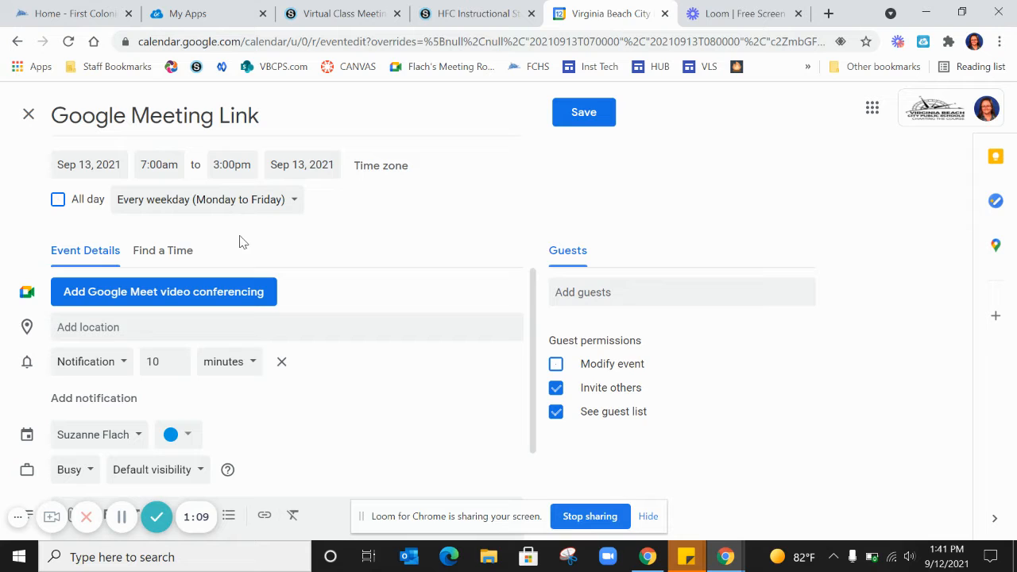
Add Google Meet video conferencing to the Google Meeting Link event and save the event
click(215, 300)
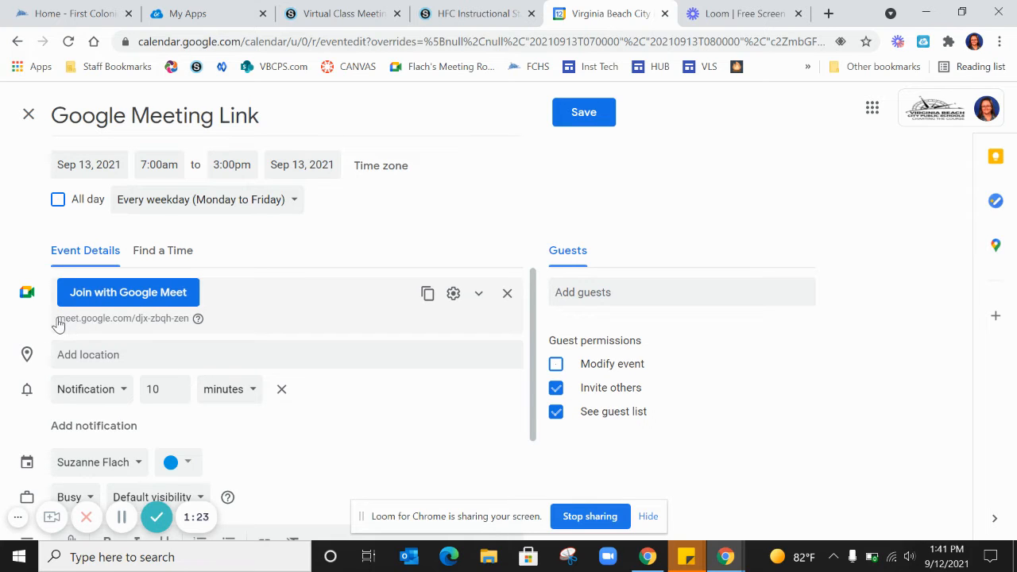
drag(57, 319, 189, 322)
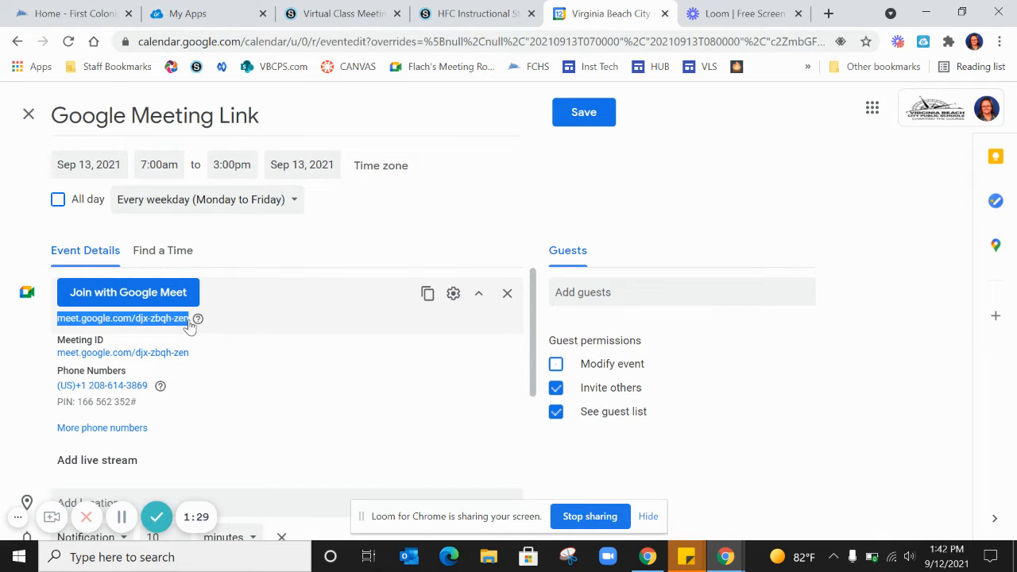
click(390, 240)
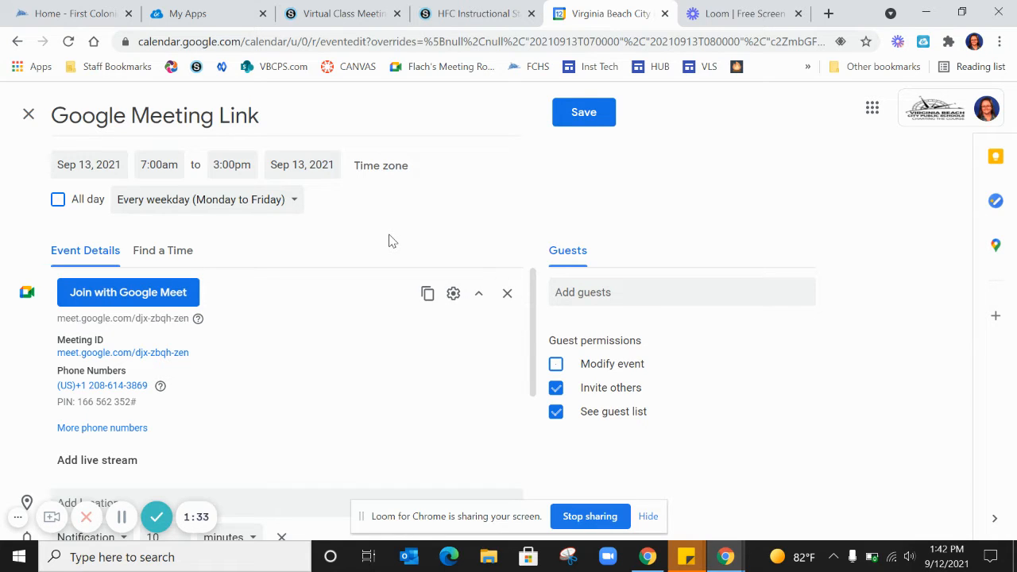
click(580, 114)
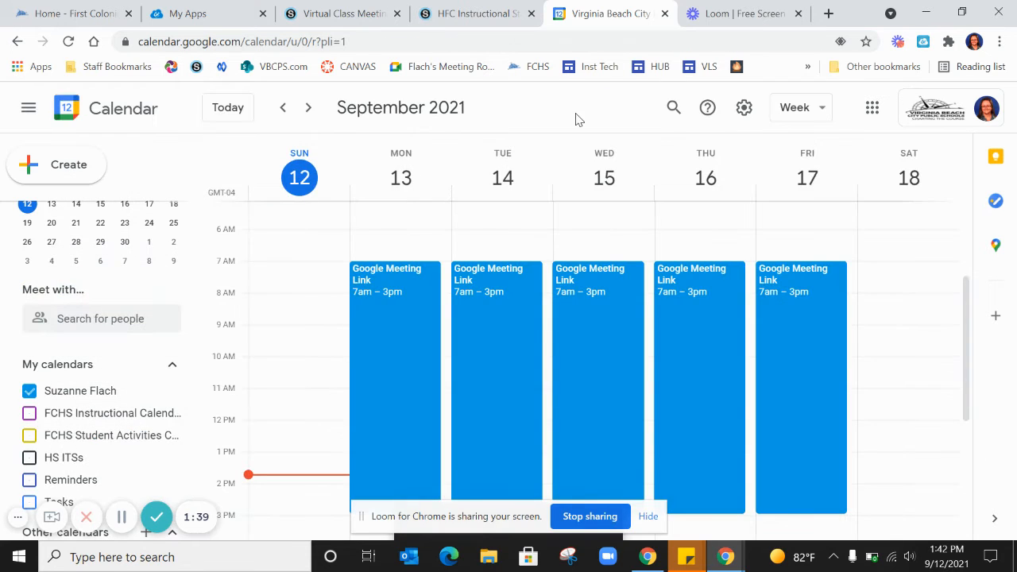
Check the recurring meeting event in the following weeks, up to the week of October 24, 2021
click(308, 109)
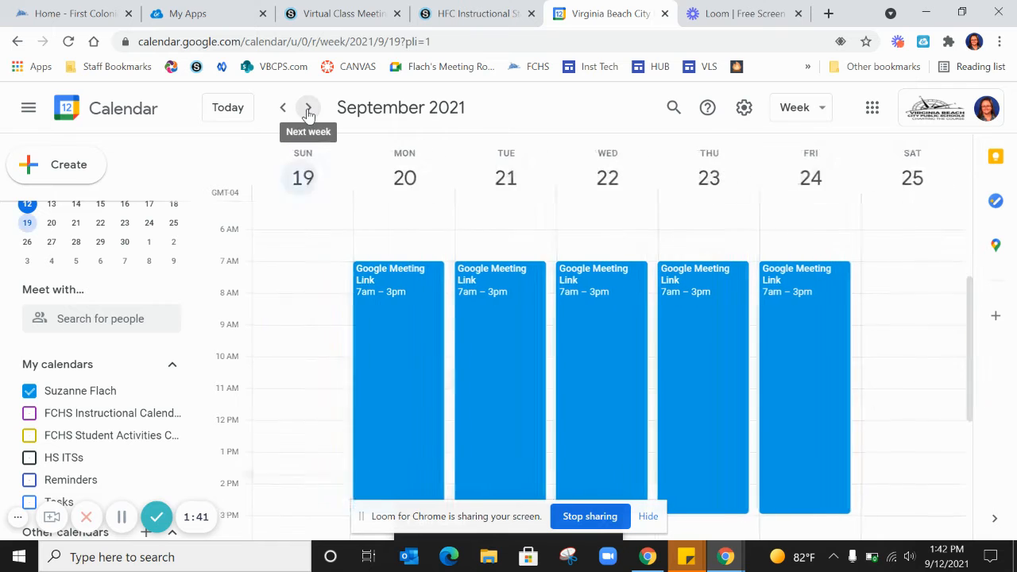
click(308, 109)
click(308, 109)
click(308, 109)
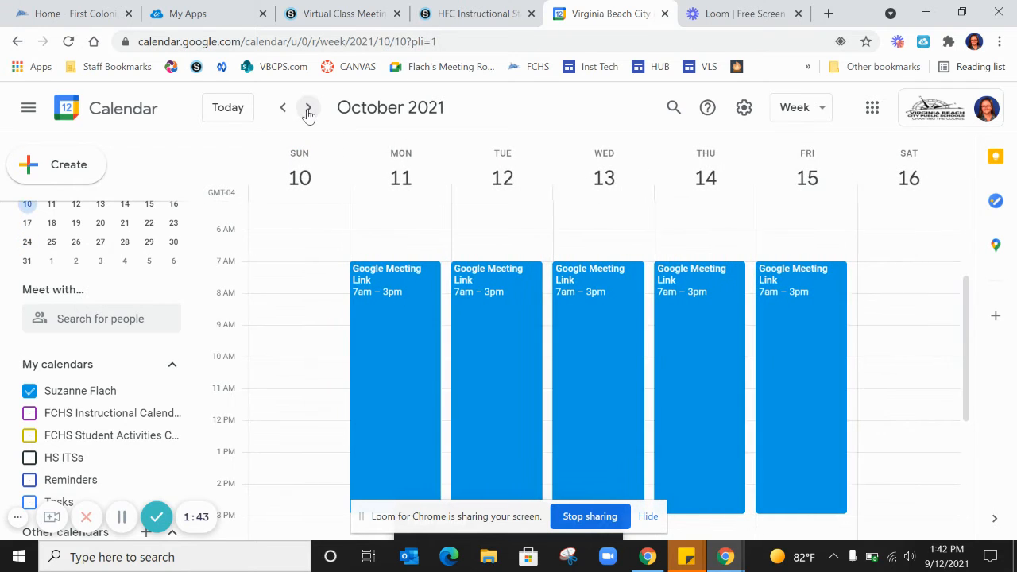
click(308, 109)
click(308, 109)
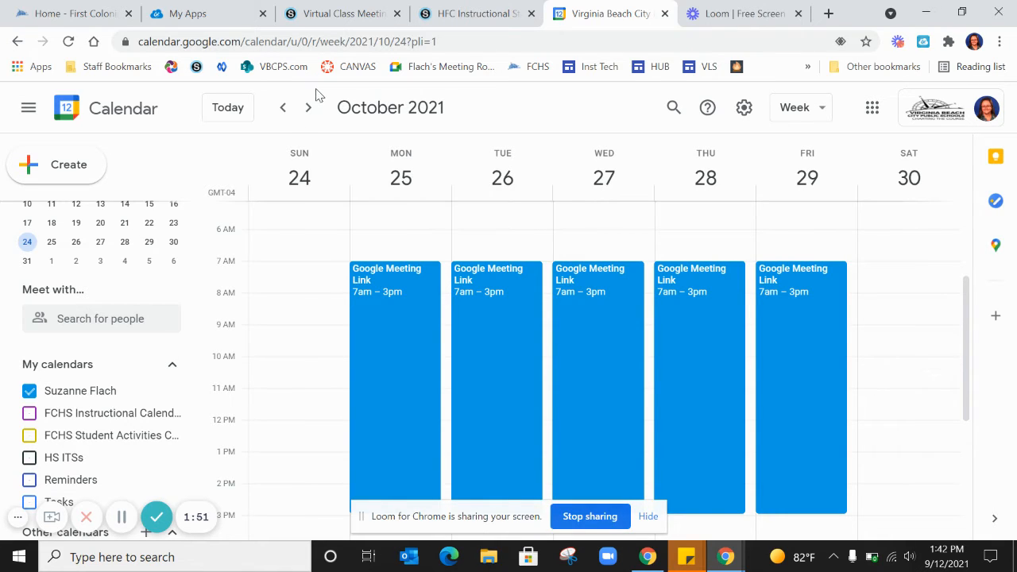
Switch to Schoology and open the "Items to Copy to Your Courses" folder in the HFC Instructional Staff group's resources
click(465, 16)
scroll(98, 109, up, 10)
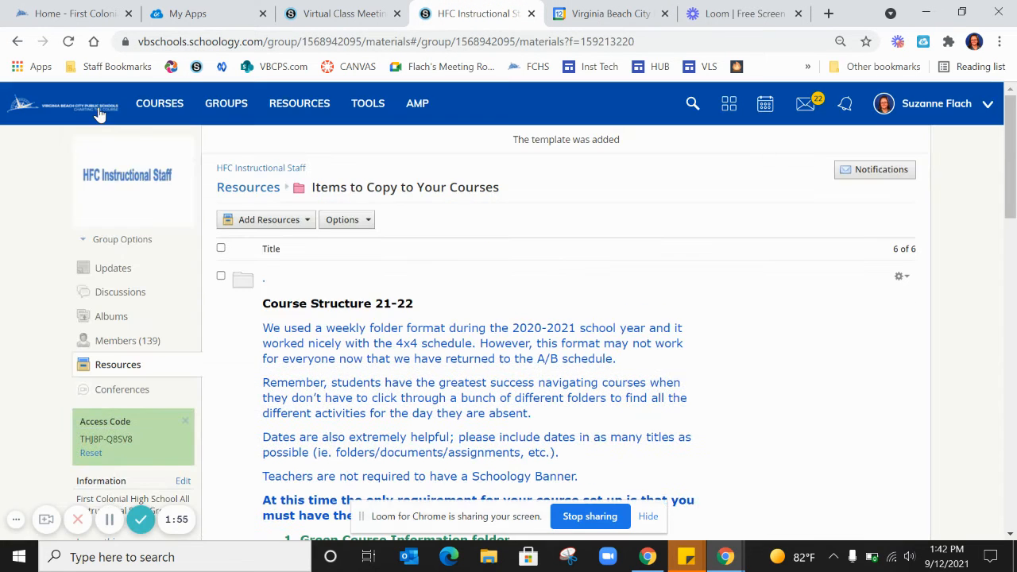
click(227, 111)
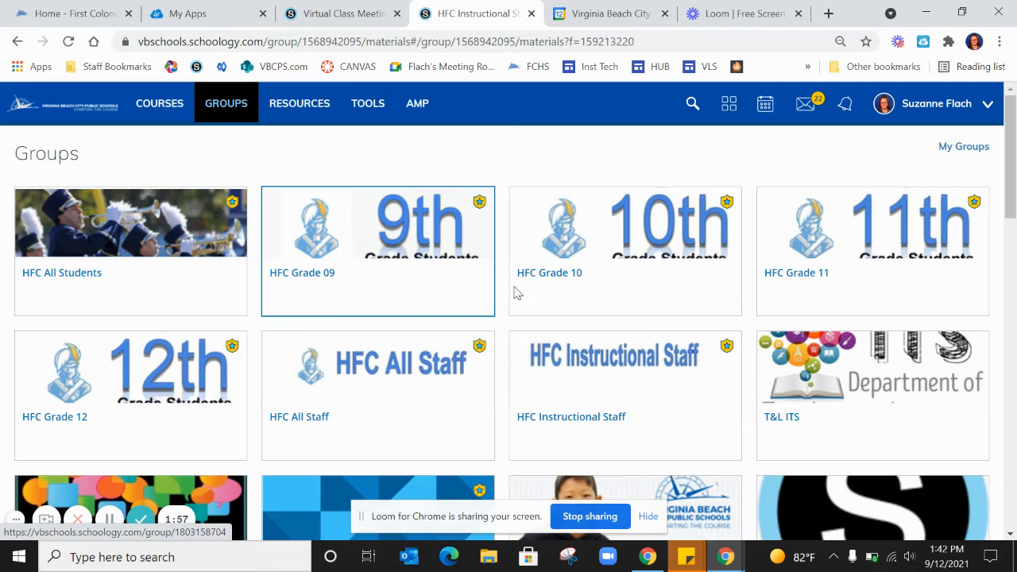
click(604, 365)
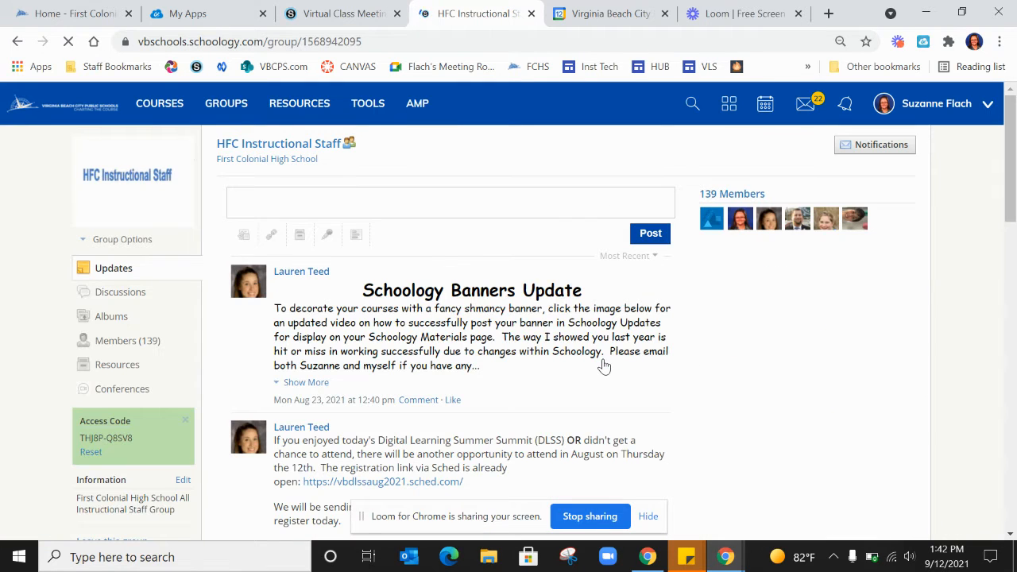
click(112, 367)
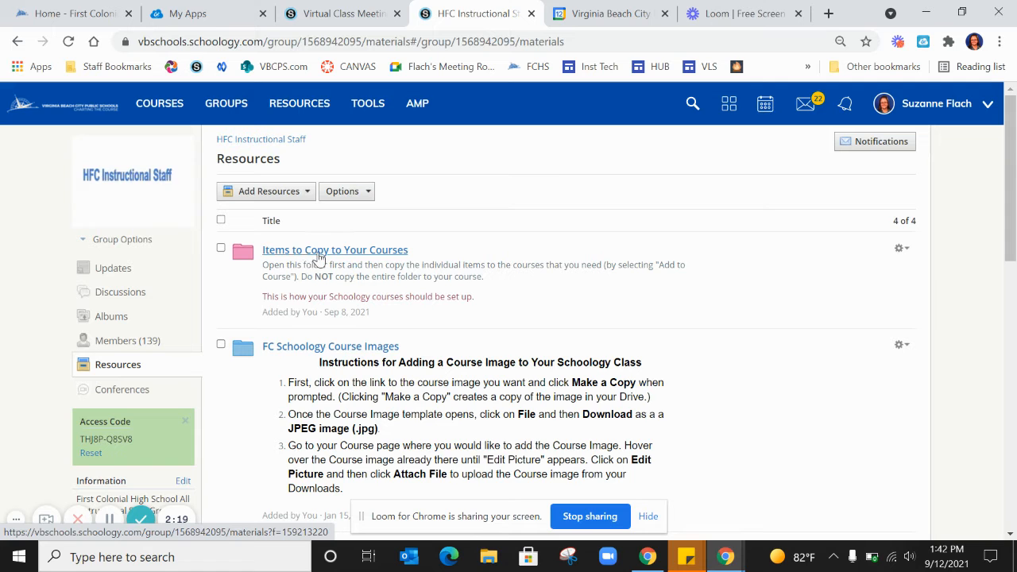
click(318, 250)
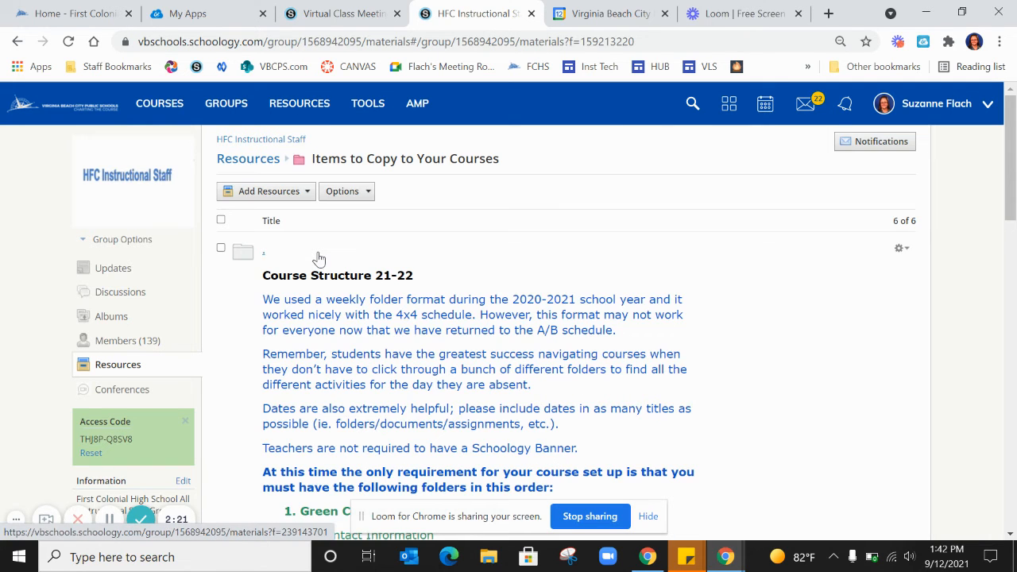
Add the Virtual Class Meeting Information folder to First Colonial High School's My Sandbox Course (Secondary): Section 1 that has the beach picture
scroll(318, 256, down, 3)
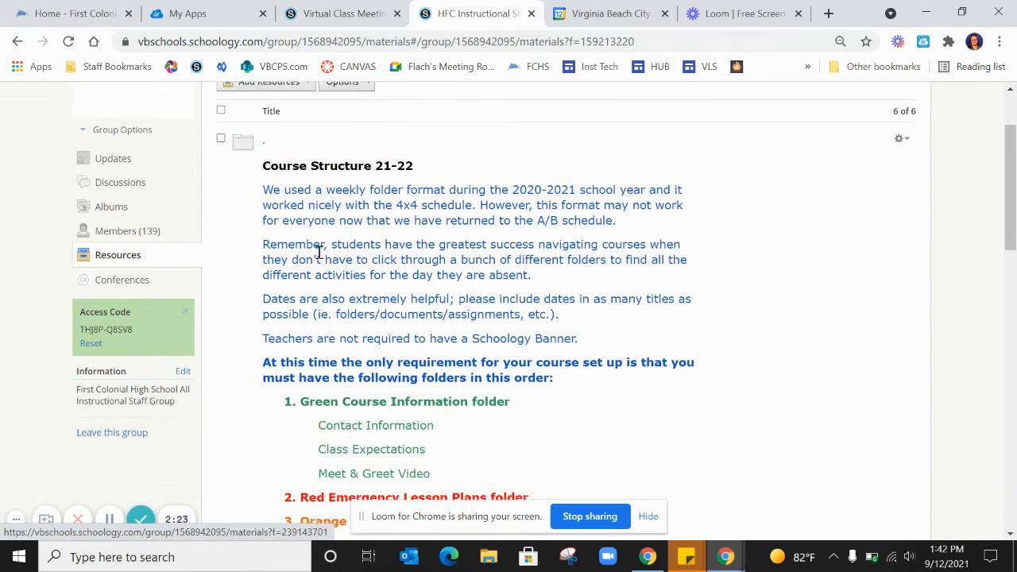
scroll(318, 252, down, 5)
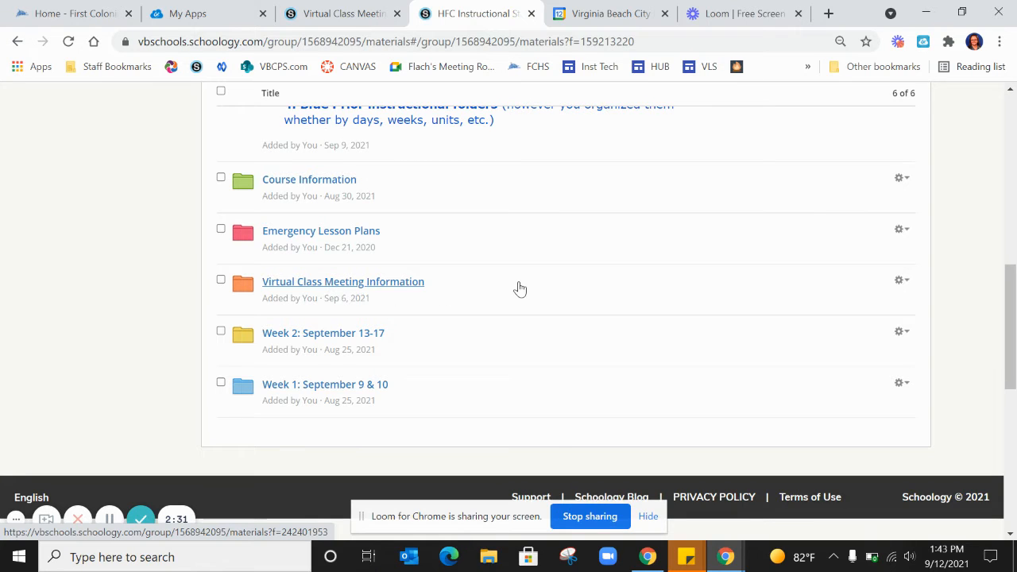
click(903, 283)
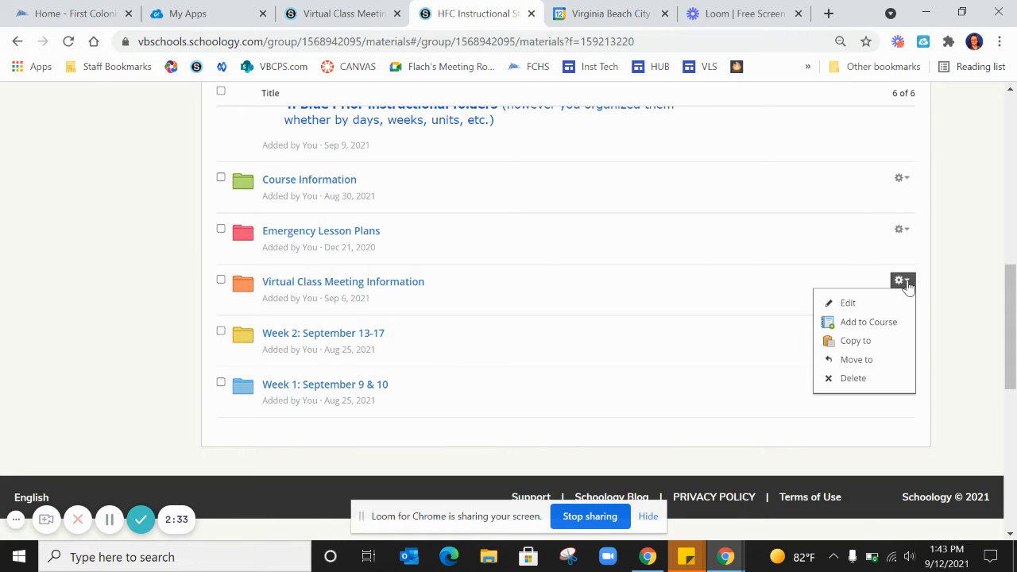
click(869, 322)
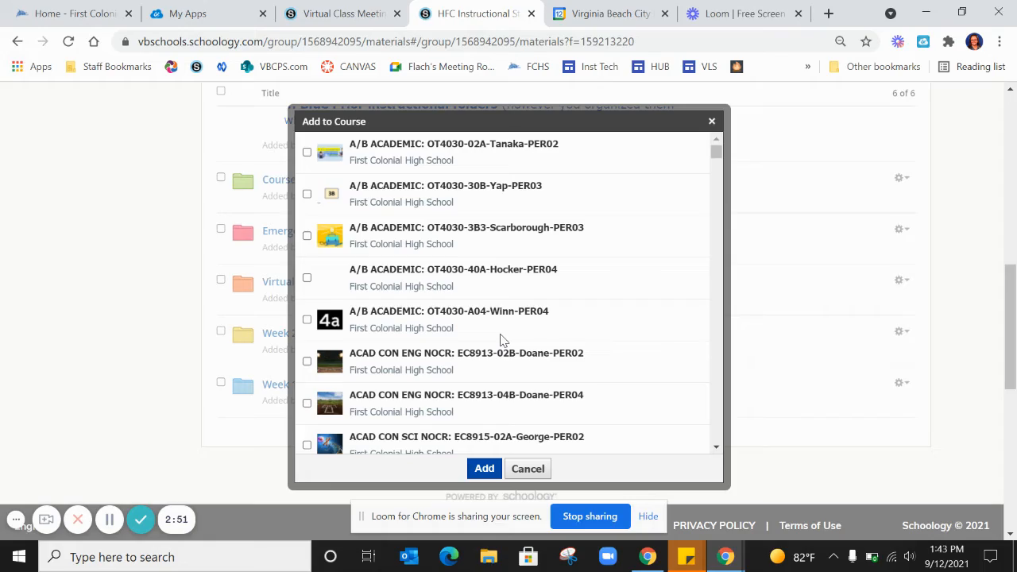
scroll(501, 340, down, 20)
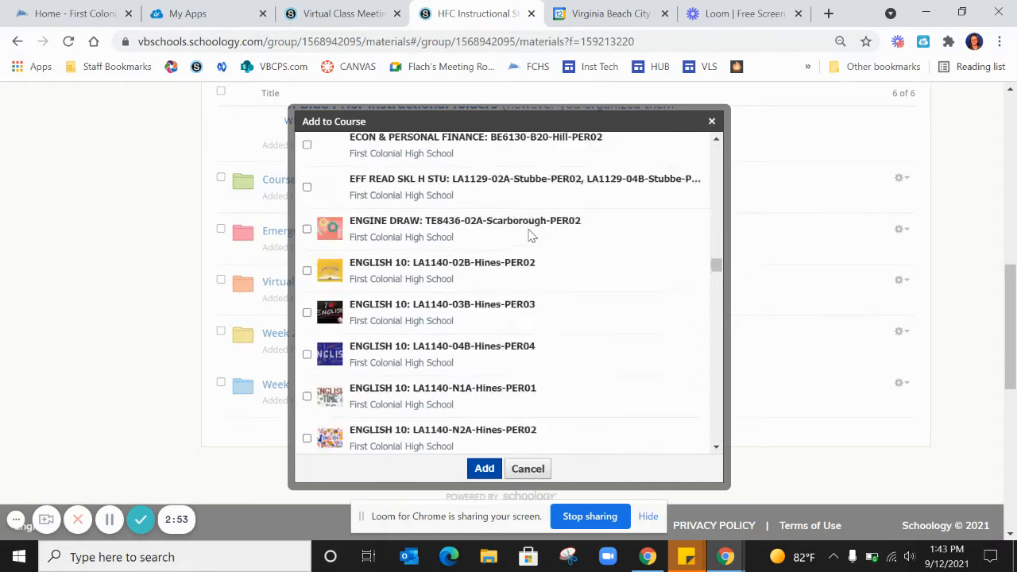
scroll(531, 235, down, 20)
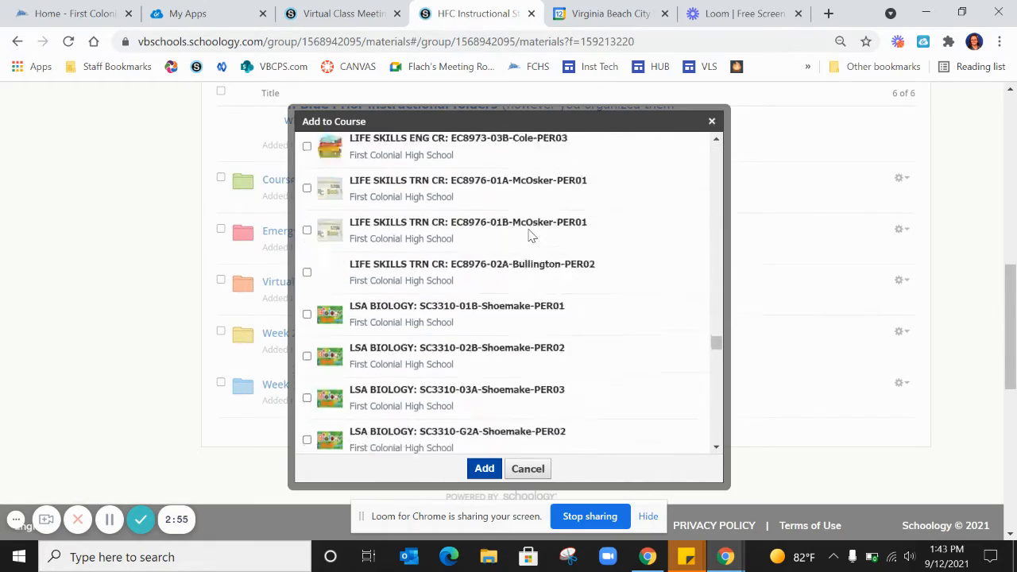
scroll(531, 235, down, 20)
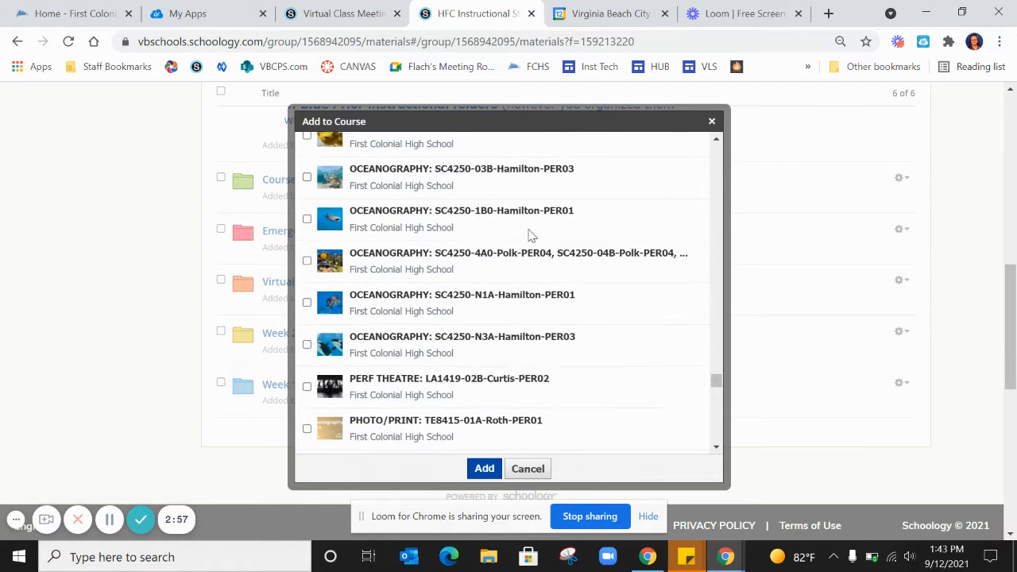
scroll(531, 235, up, 3)
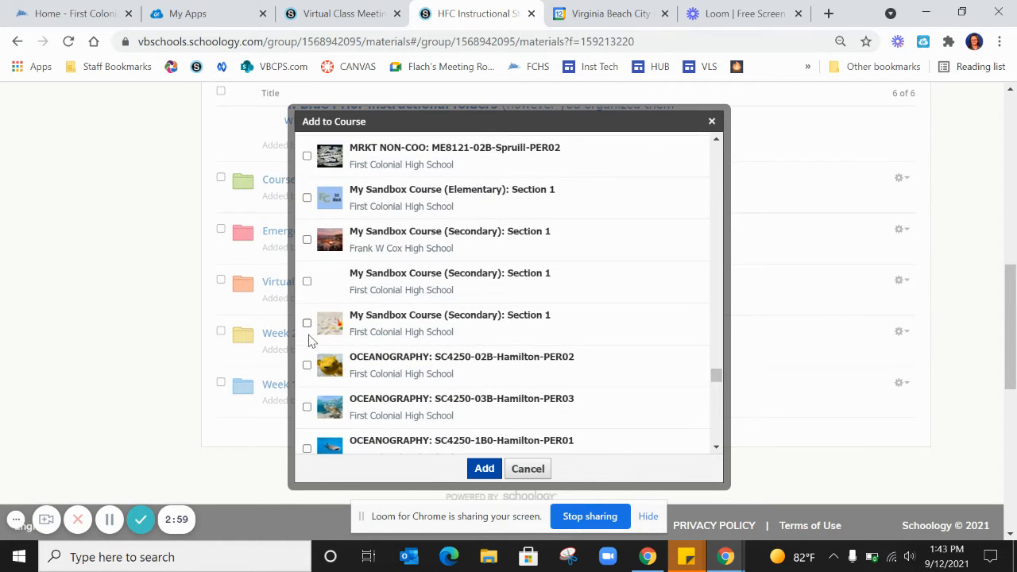
click(307, 325)
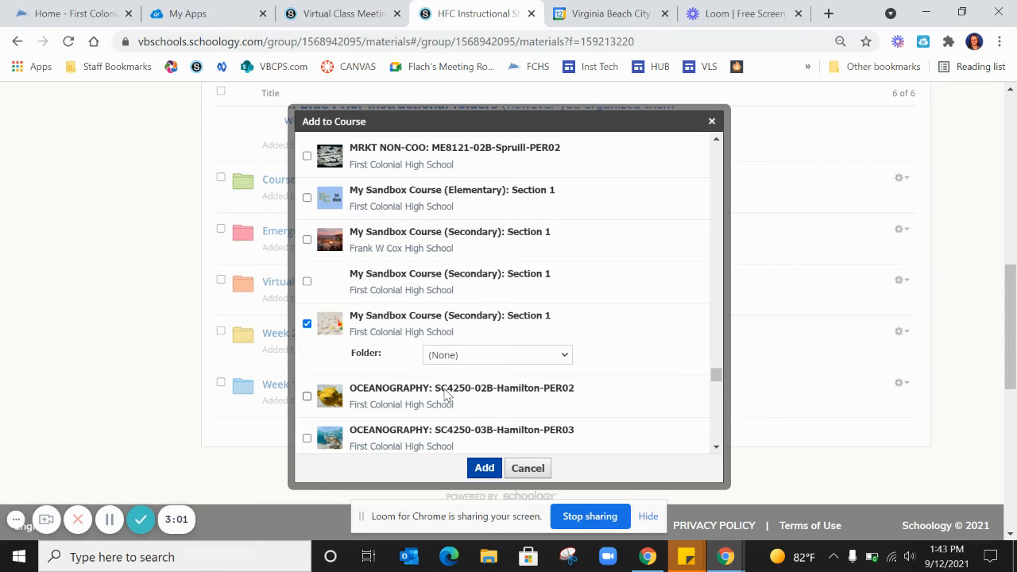
click(486, 469)
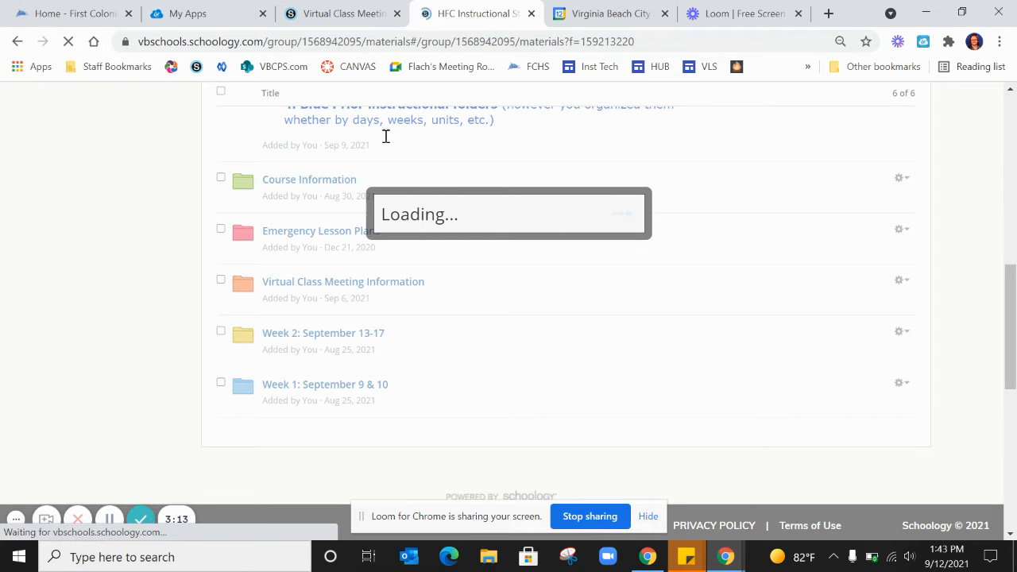
Open My Sandbox Course (Secondary): Section 1 and find the newly added Virtual Class Meeting Information folder at the end of its materials
click(352, 14)
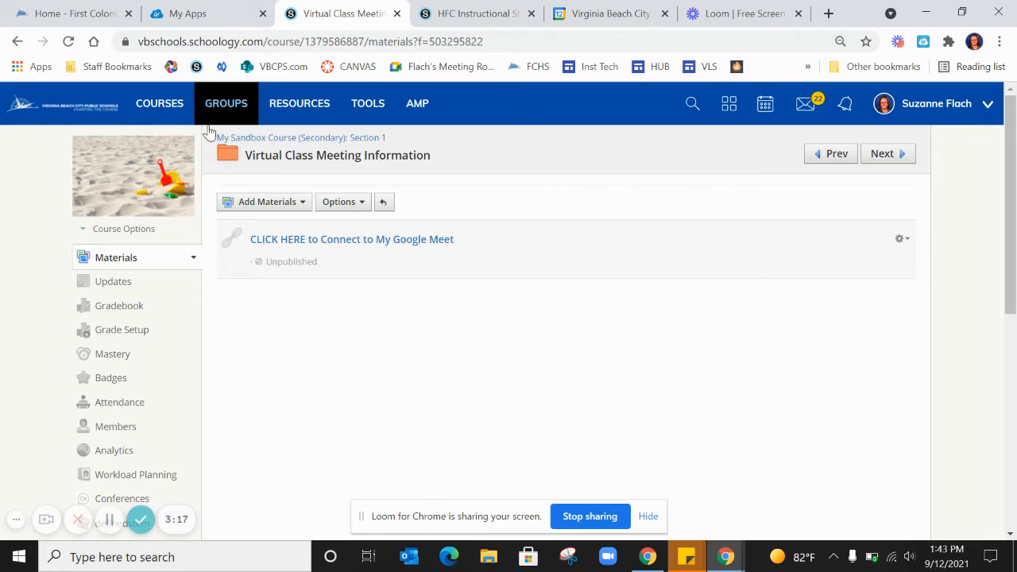
click(160, 104)
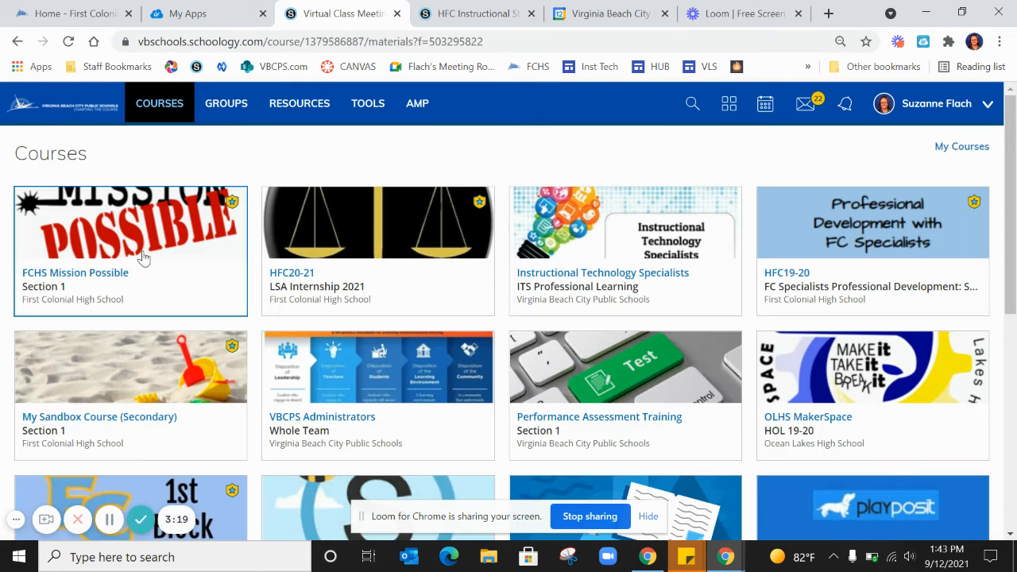
click(141, 349)
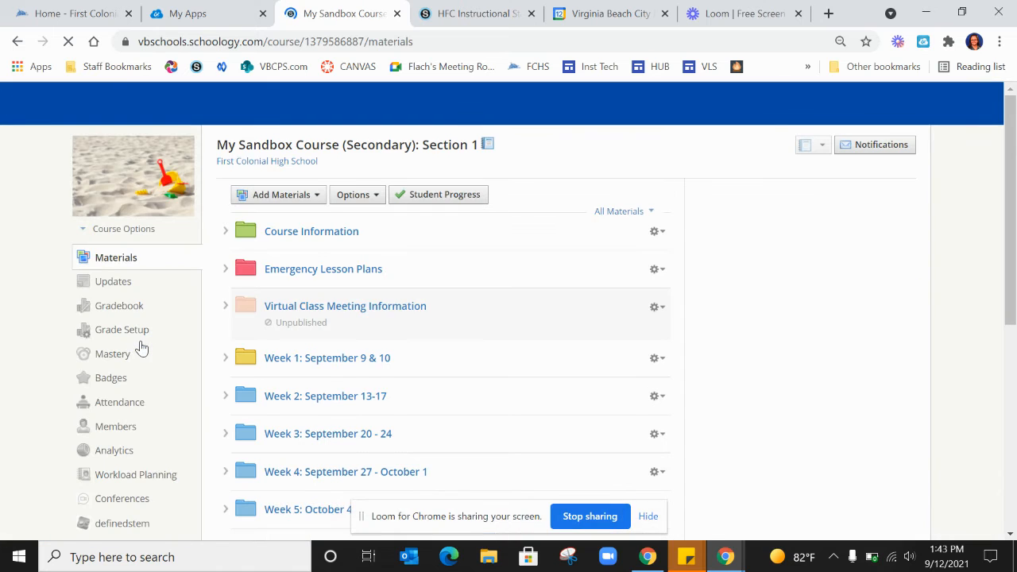
scroll(374, 392, down, 10)
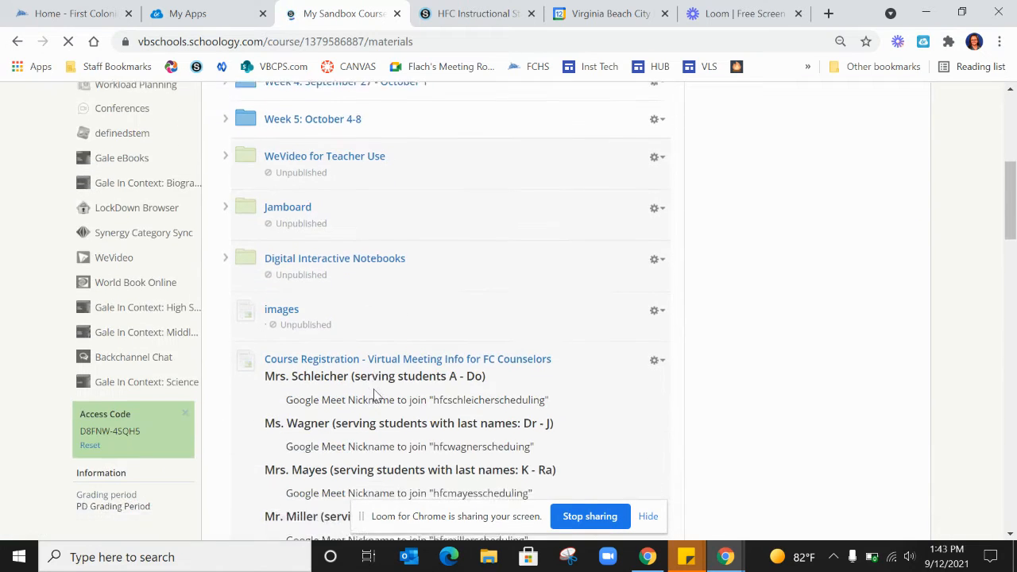
scroll(377, 395, down, 15)
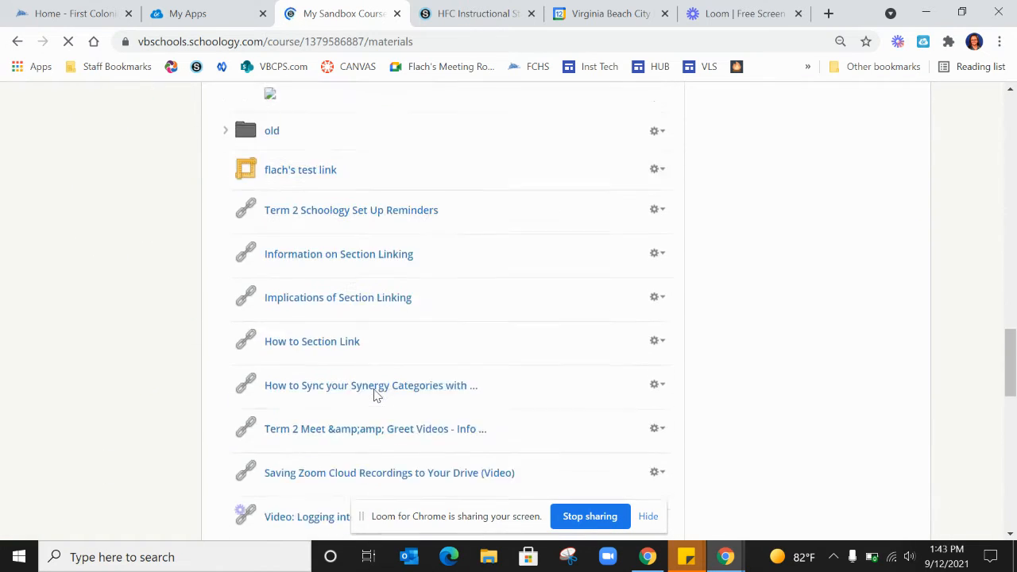
scroll(374, 395, down, 10)
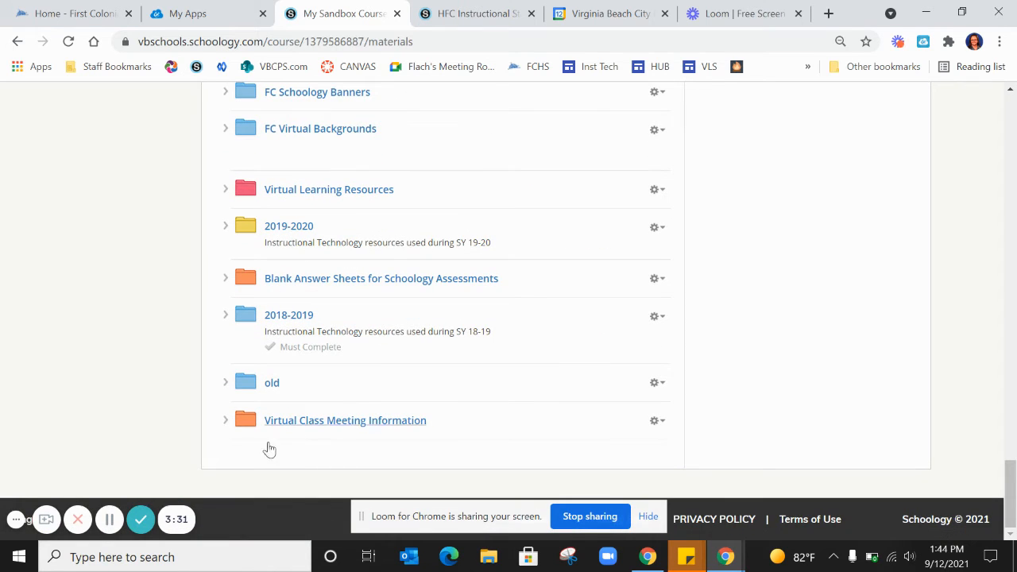
click(111, 520)
click(111, 521)
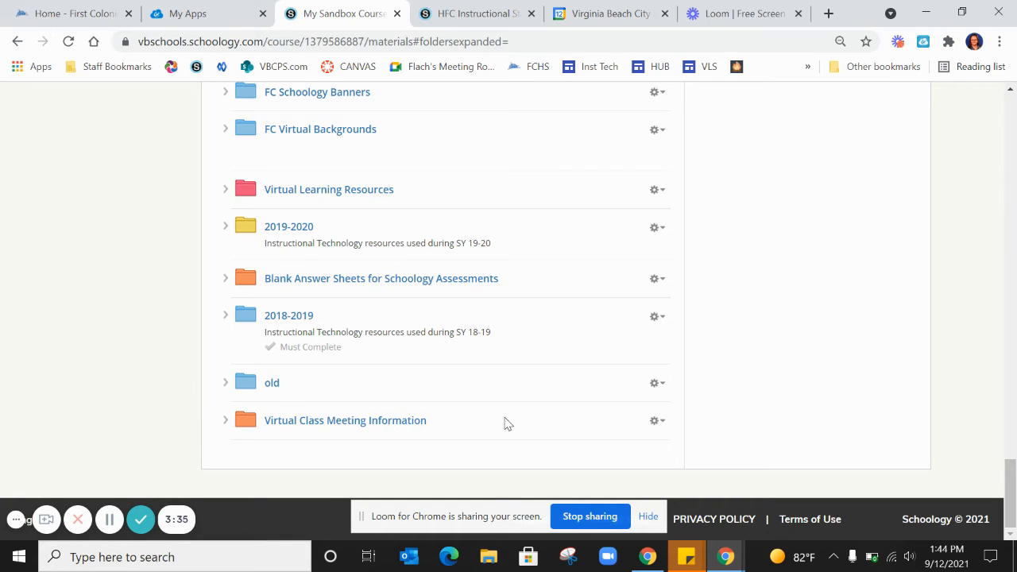
Unpublish the Virtual Class Meeting Information folder at the end of the course materials
click(657, 424)
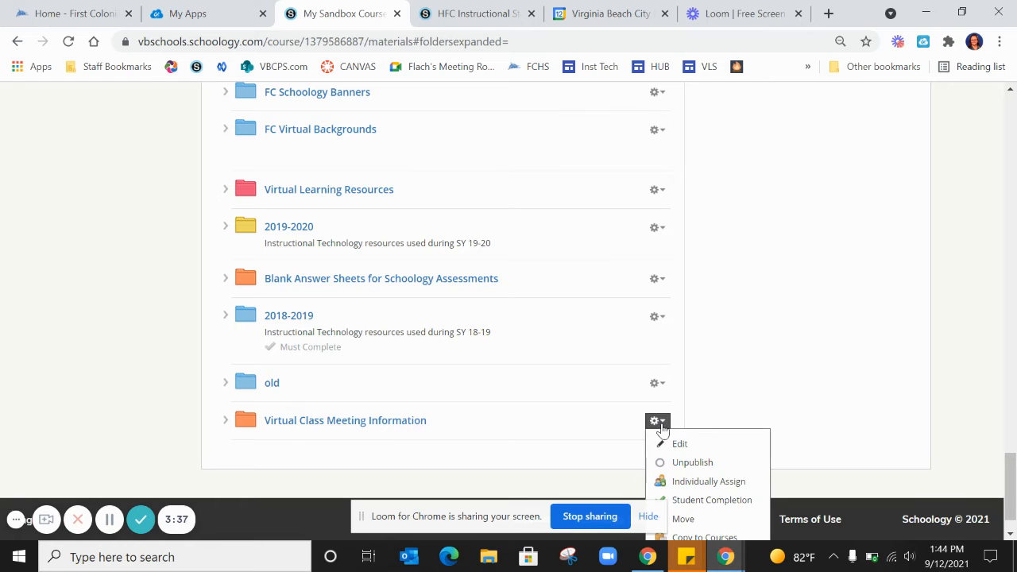
click(665, 465)
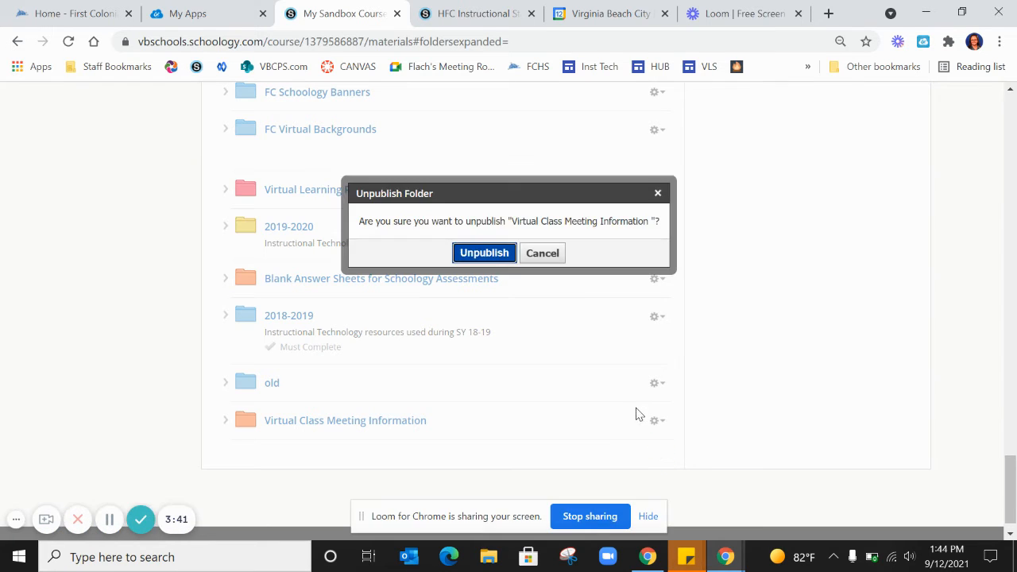
click(483, 254)
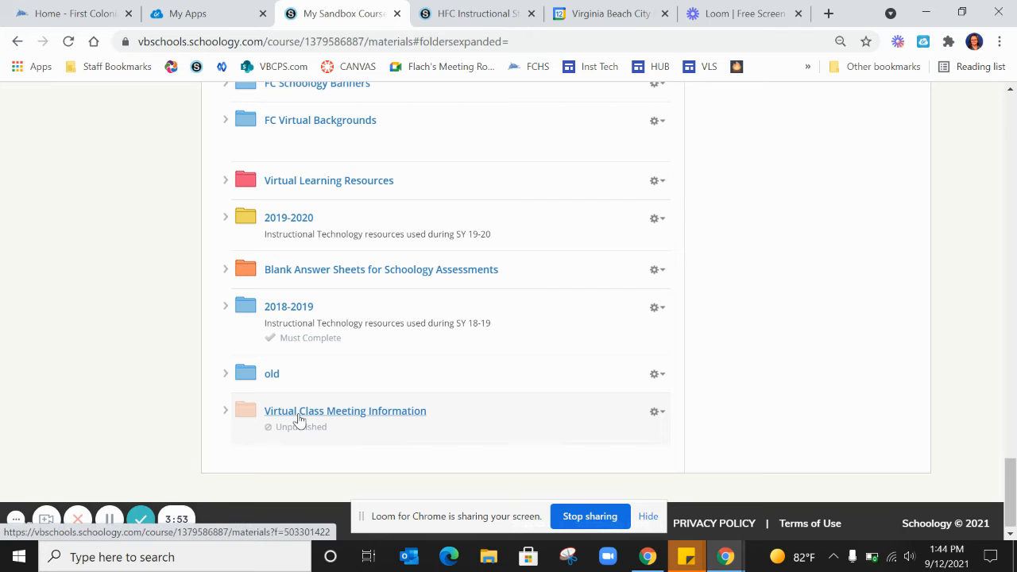
Move the unpublished Virtual Class Meeting Information folder directly below Emergency Lesson Plans and collapse the Course Information folder
drag(294, 415, 329, 178)
drag(296, 127, 275, 359)
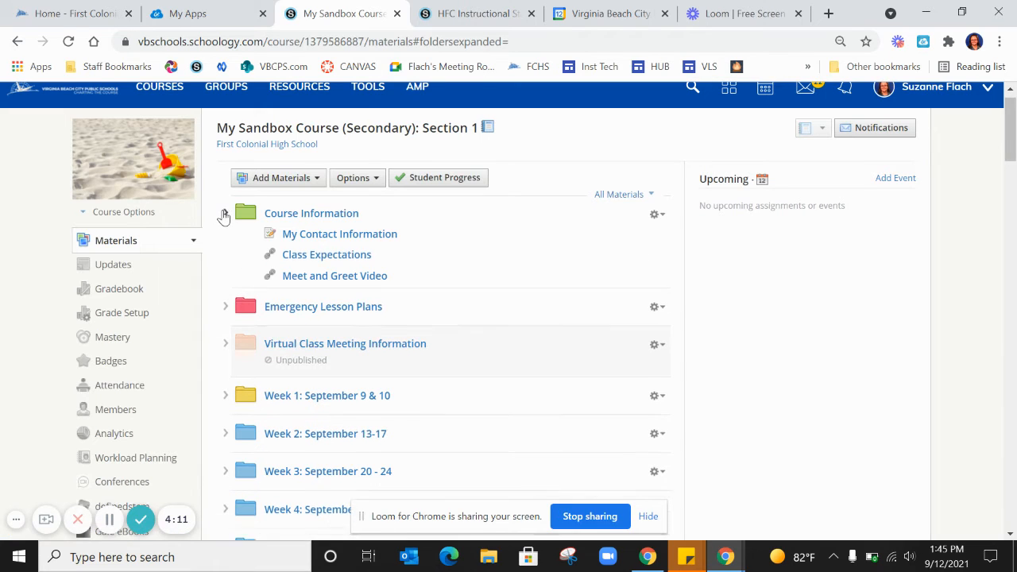
click(224, 214)
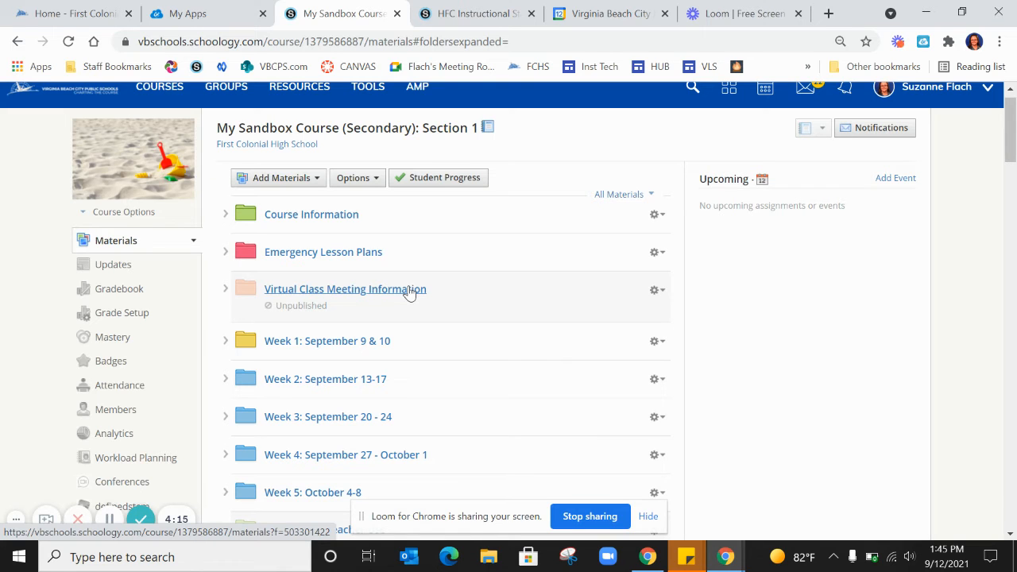
Delete the "CLICK HERE to Connect to My Zoom Meeting" item from the Virtual Class Meeting Information folder
click(410, 291)
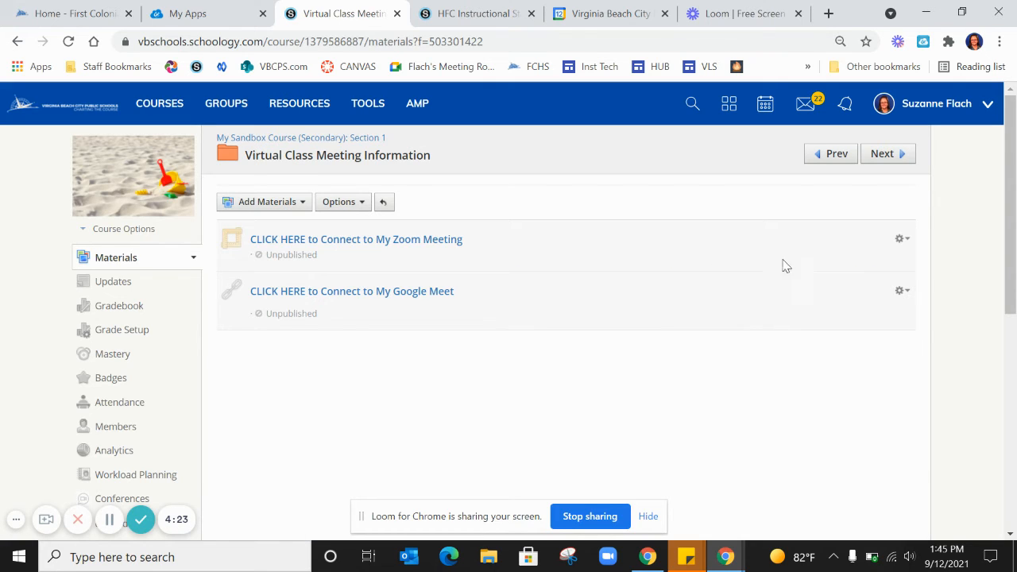
click(902, 241)
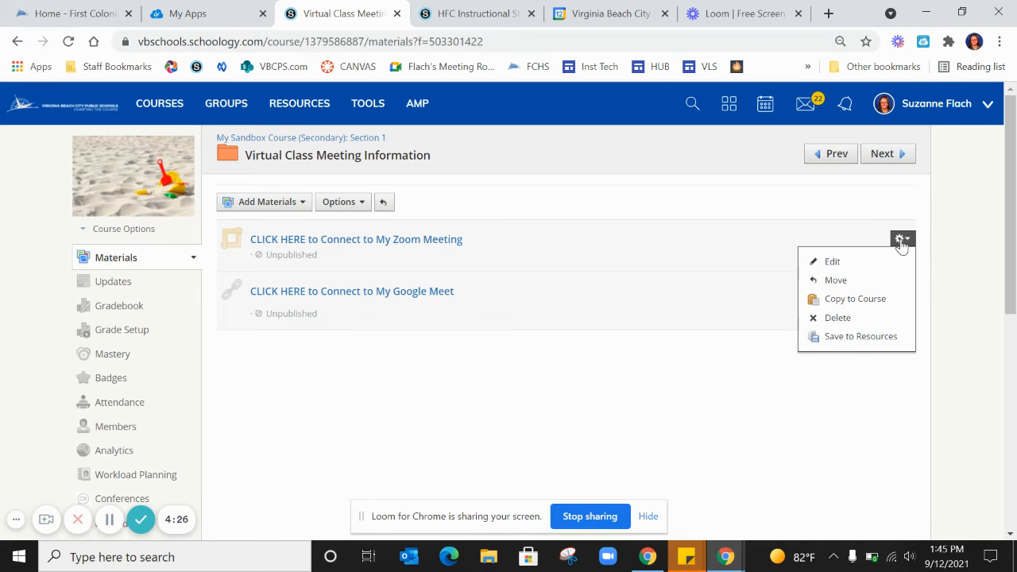
click(840, 318)
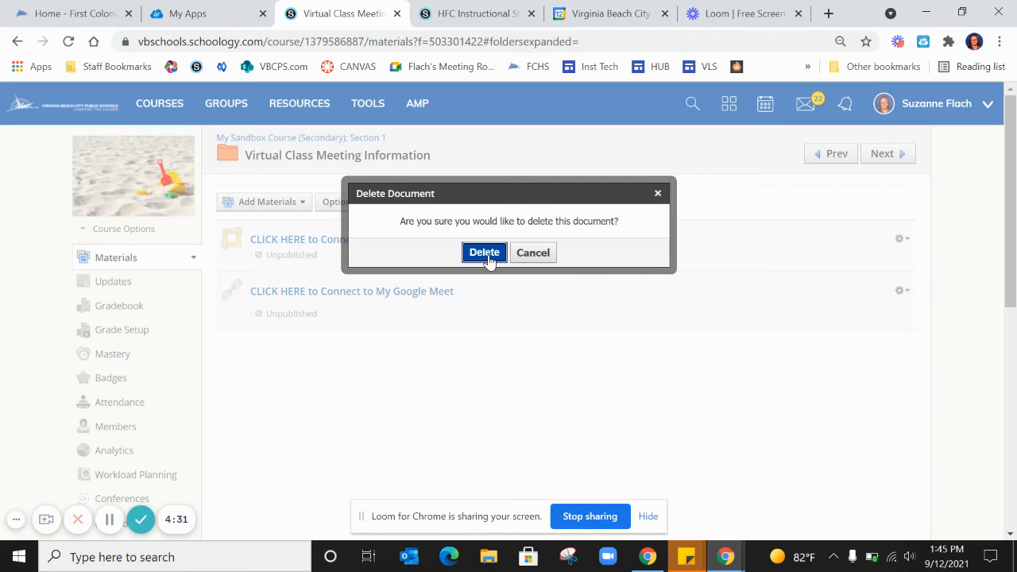
click(486, 255)
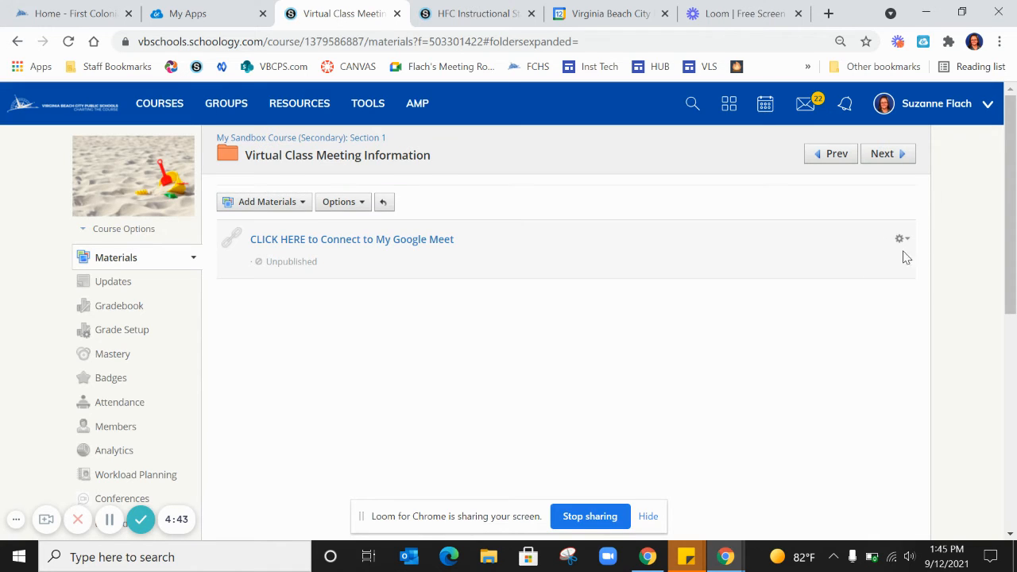
click(902, 239)
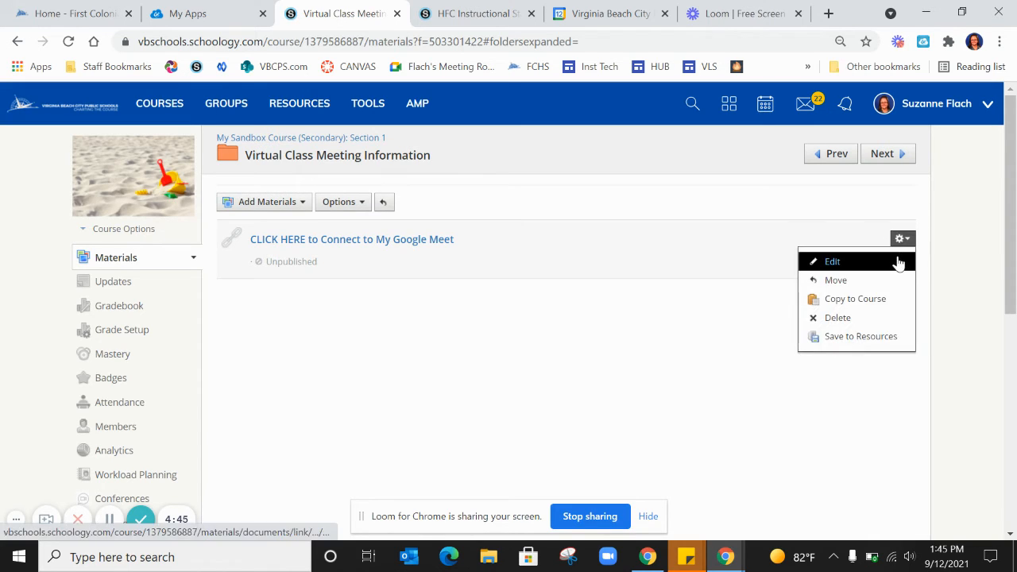
click(896, 267)
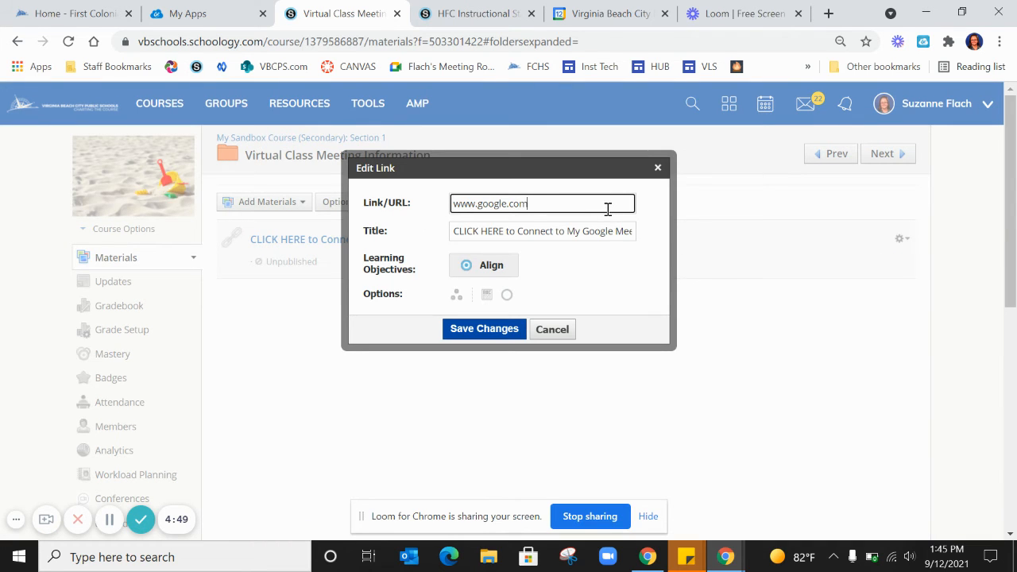
key(BackSpace)
key(BackSpace)
key(BackSpace)
key(BackSpace)
key(BackSpace)
key(BackSpace)
key(BackSpace)
key(BackSpace)
key(BackSpace)
key(BackSpace)
key(BackSpace)
key(BackSpace)
key(BackSpace)
key(BackSpace)
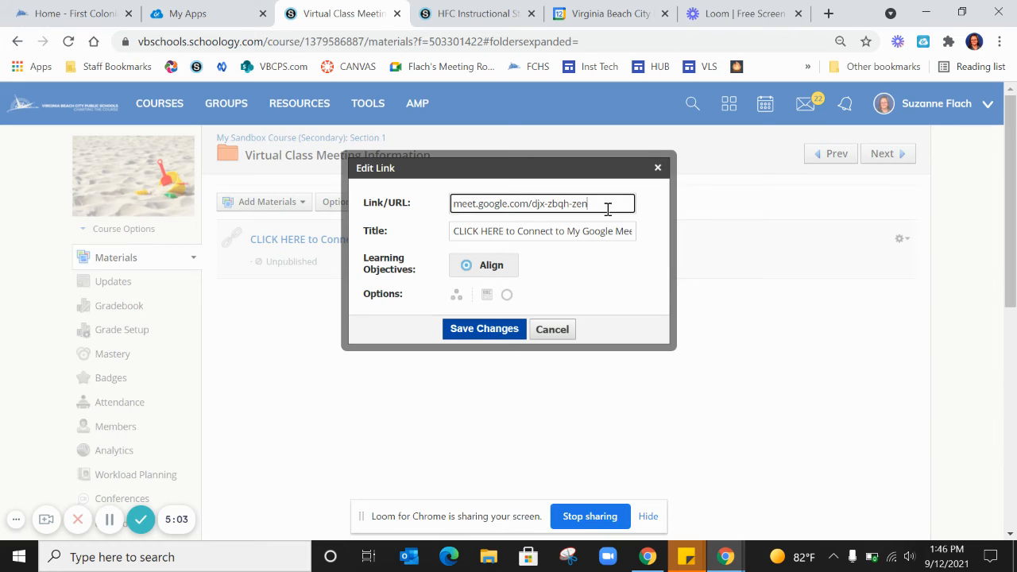
click(474, 336)
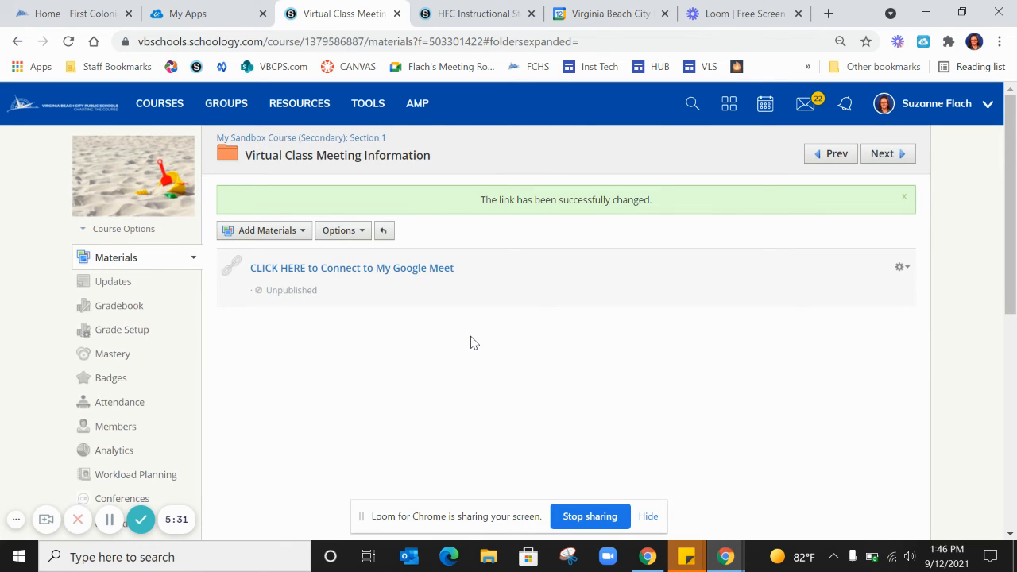
Return to the course materials, reopen the Virtual Class Meeting Information folder and test its Google Meet link
click(129, 263)
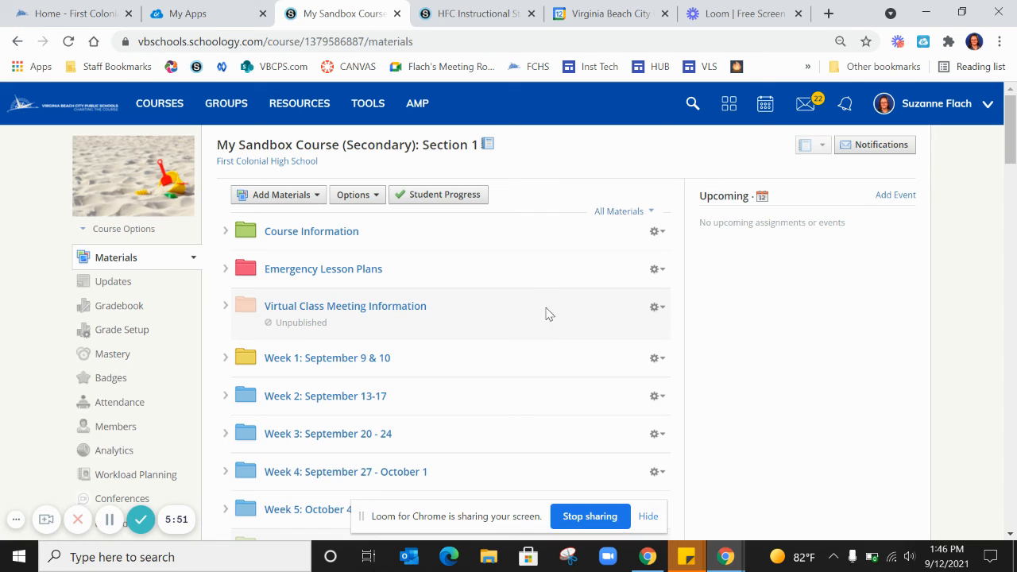
click(396, 307)
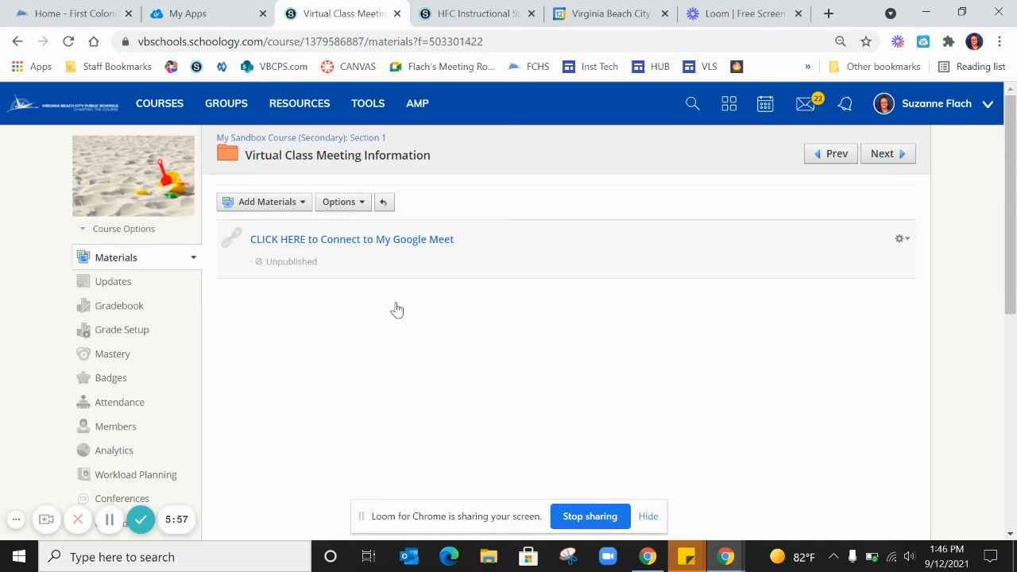
click(400, 239)
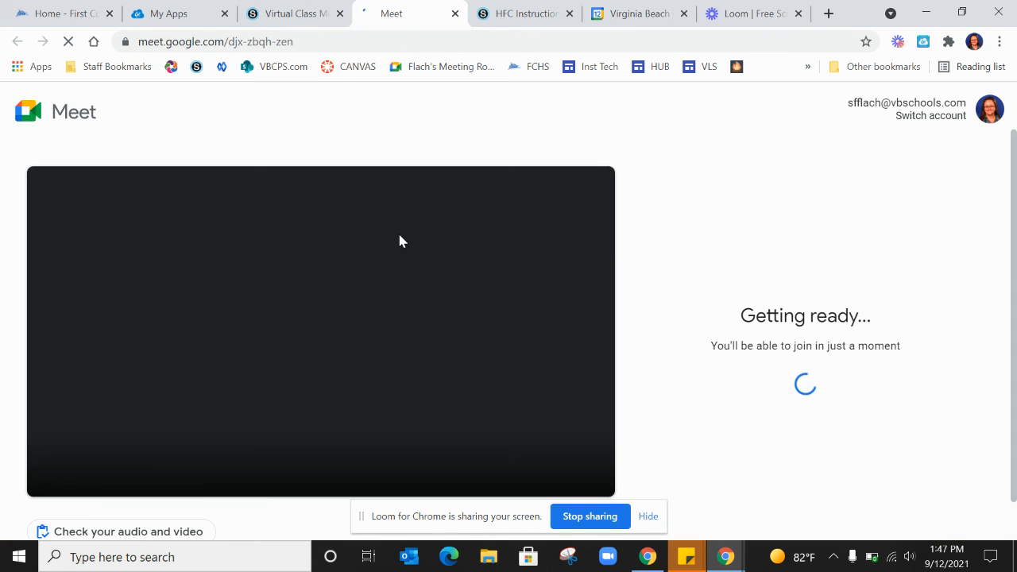